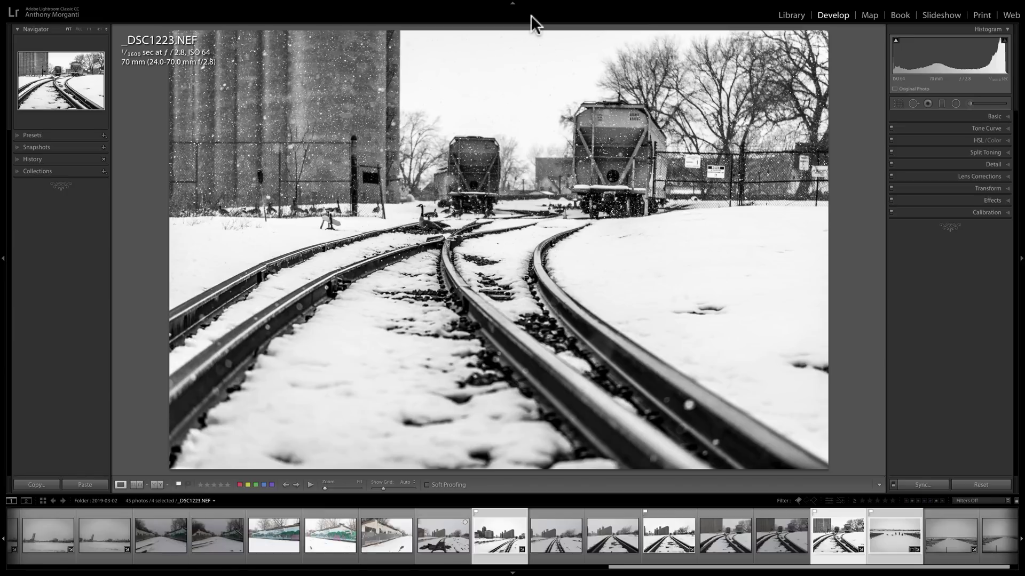
Expand the Presets panel in Lightroom Classic to list every preset group, including the Patreon Rewards groups
left_click(18, 135)
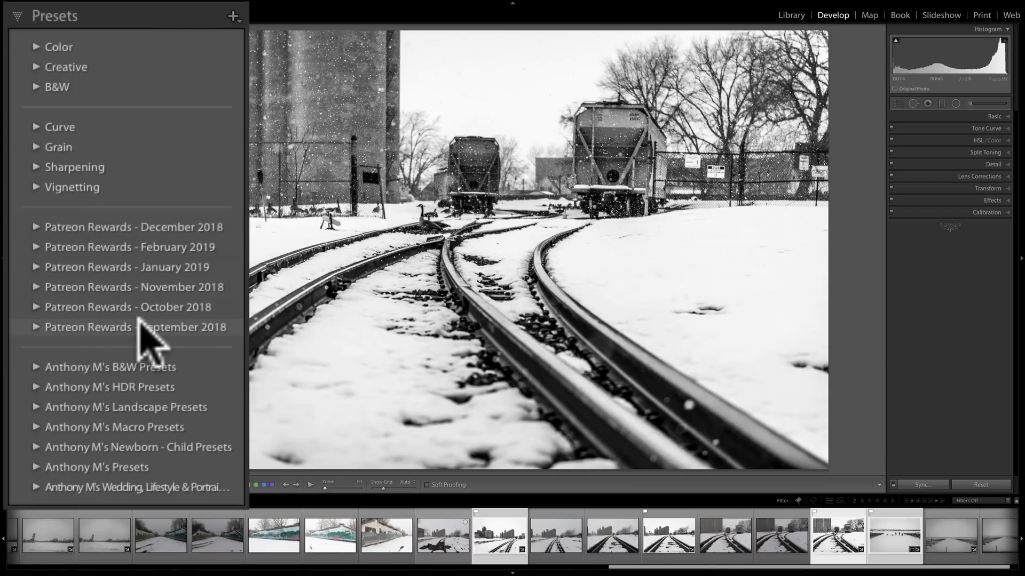
Expand the Basic panel and bring up the Profile Browser in Lightroom Classic
left_click(999, 118)
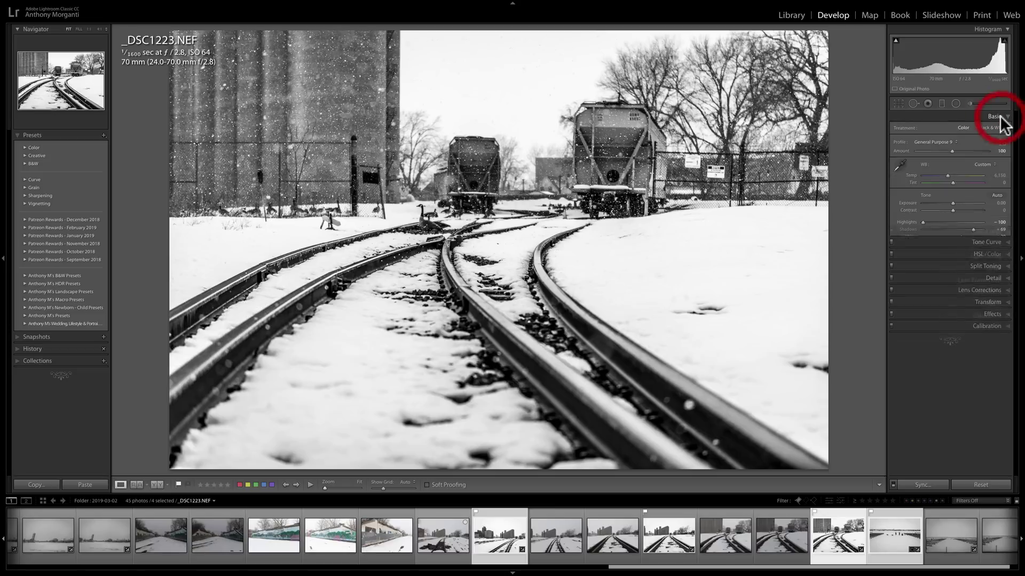
left_click(1001, 142)
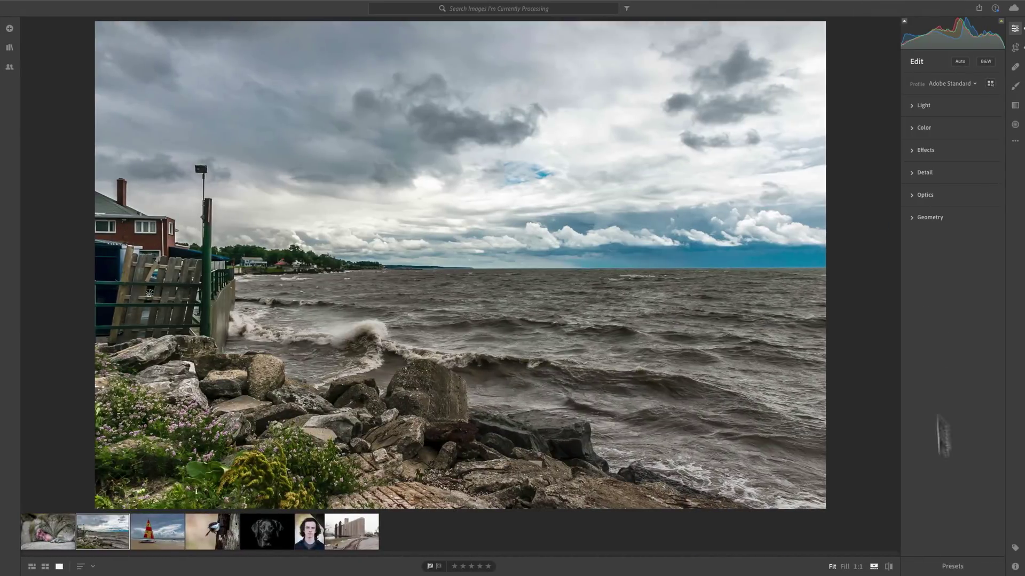
Show the Lightroom CC Presets panel, listing Color, Creative, B&W and one Patreon Rewards group
left_click(955, 566)
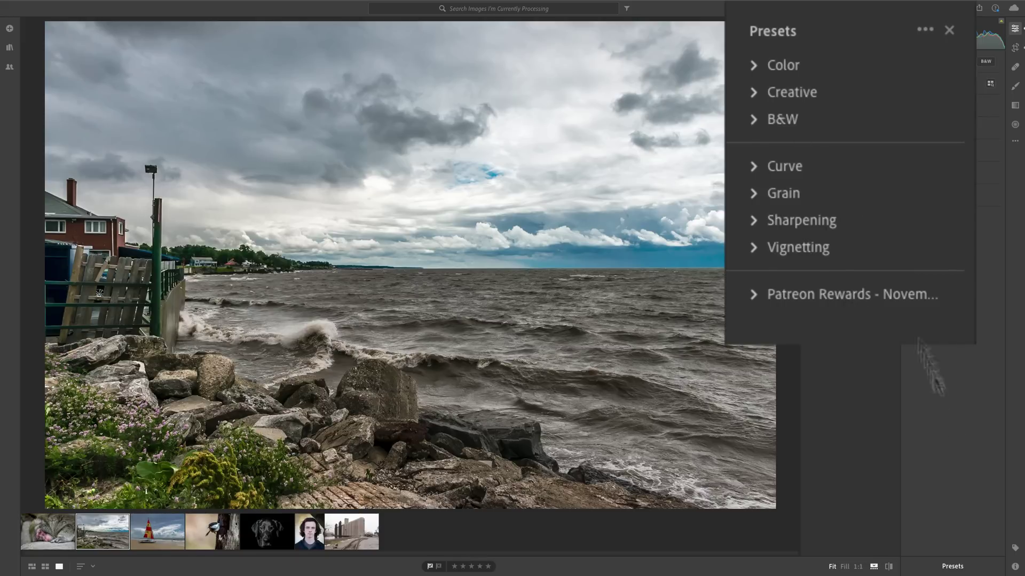
Show the Profile Browser with Favorites collapsed, revealing one Patreon Rewards profile group
left_click(992, 85)
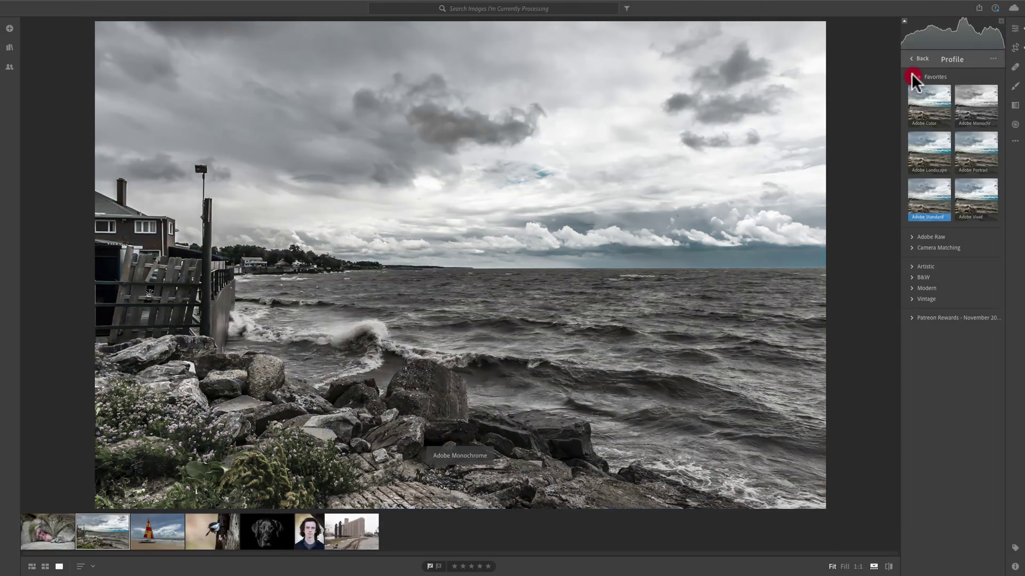
left_click(911, 77)
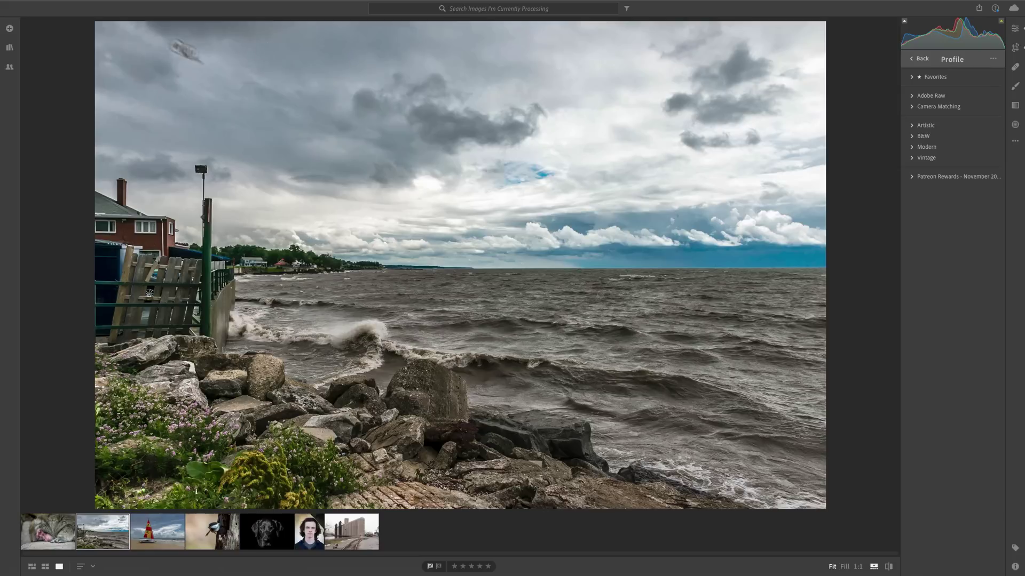
Start File > Import Profiles & Presets and bring up the Go to the folder prompt
mouse_move(125, 3)
left_click(91, 4)
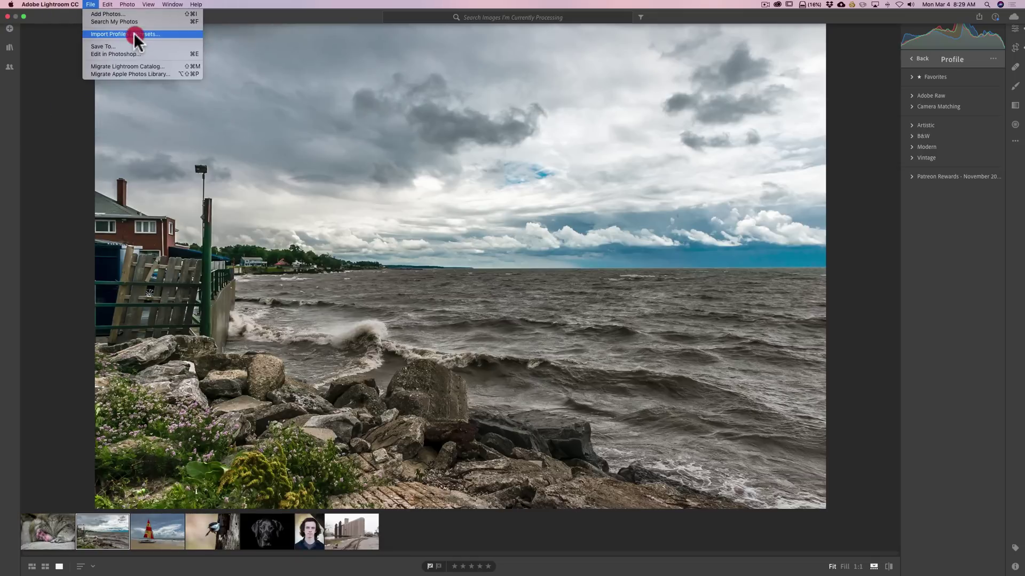
left_click(133, 33)
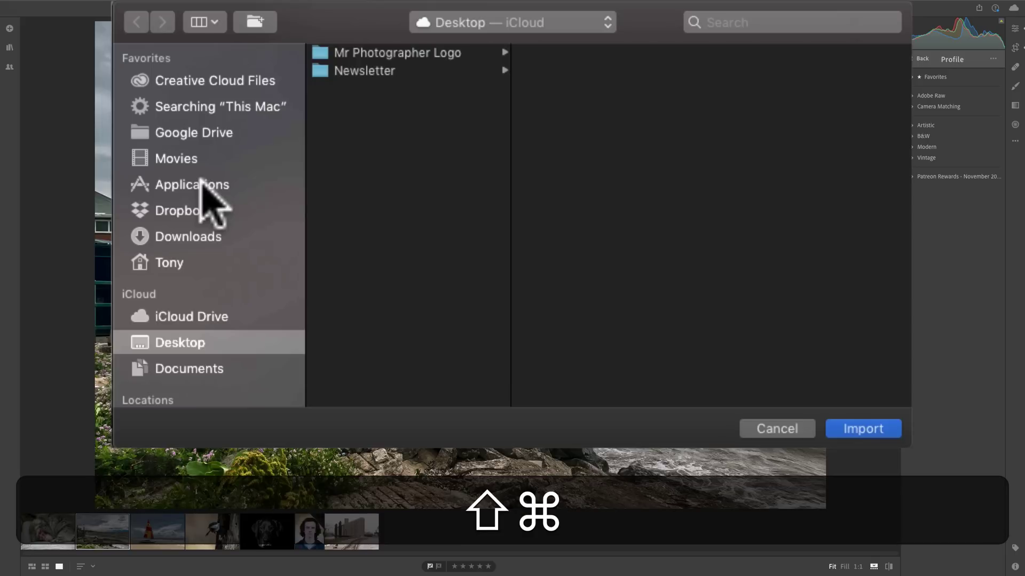
key("shift+super+g")
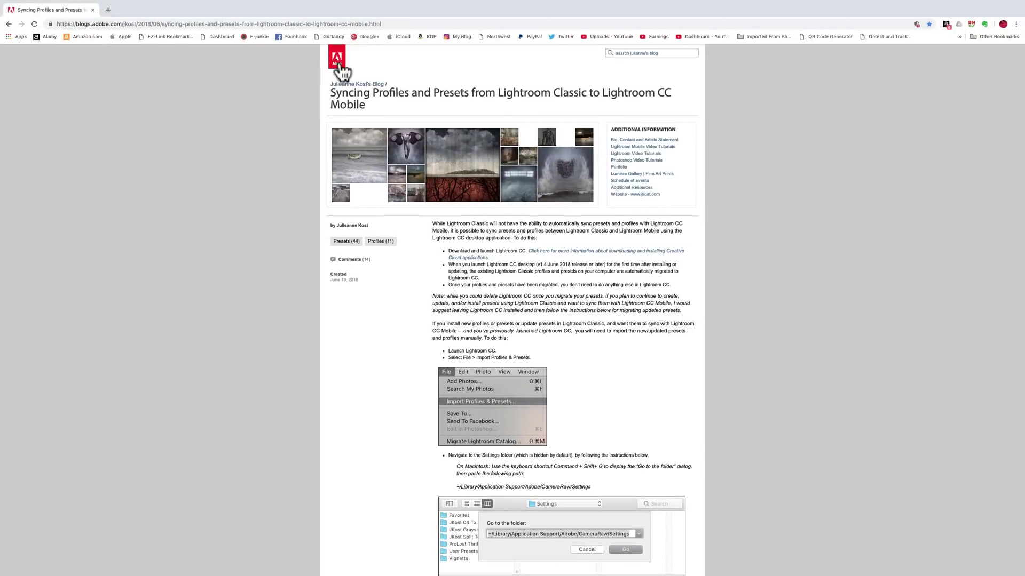
Select the Windows CameraRaw Settings path in Adobe's blog post, then return to the Mac path
scroll(441, 182, "down", 5)
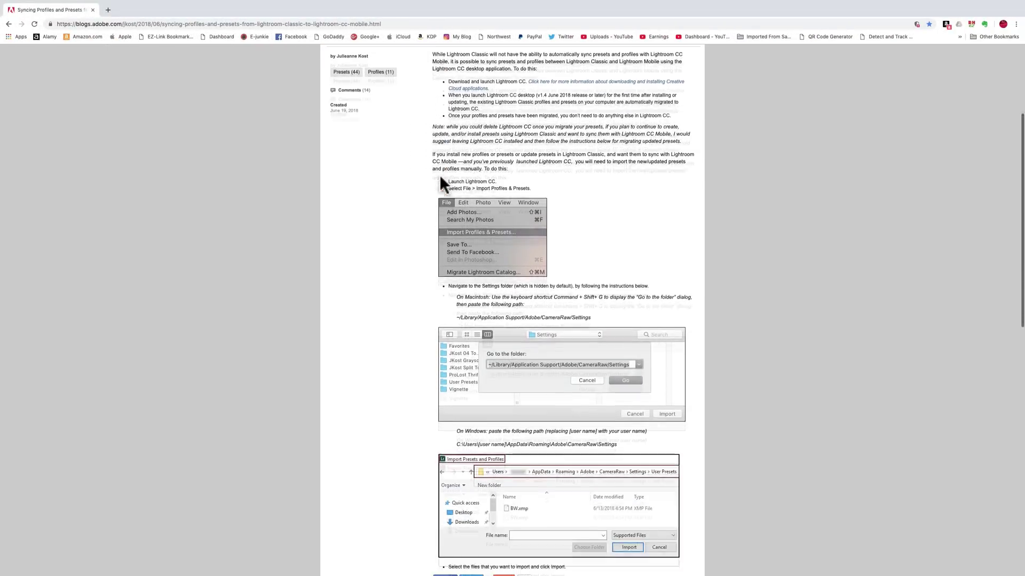
scroll(441, 182, "down", 2)
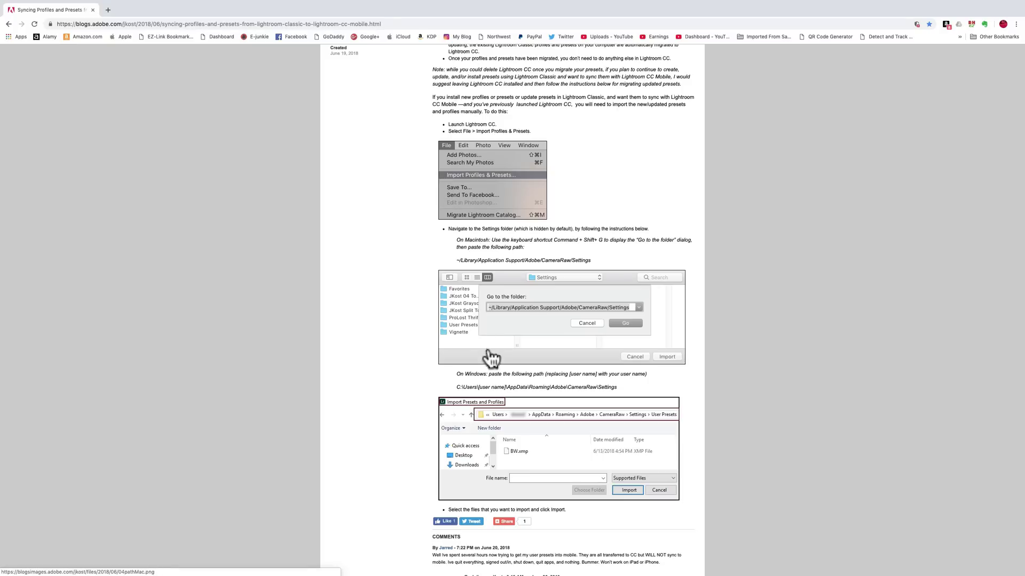
left_click_drag(457, 387, 556, 387)
left_click_drag(550, 310, 688, 311)
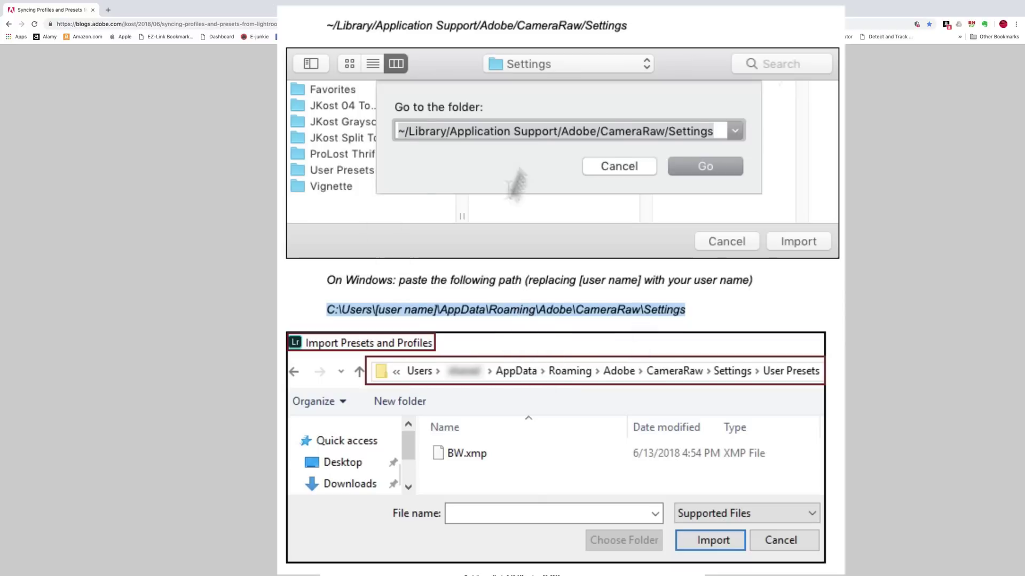
scroll(430, 160, "up", 5)
scroll(428, 106, "up", 5)
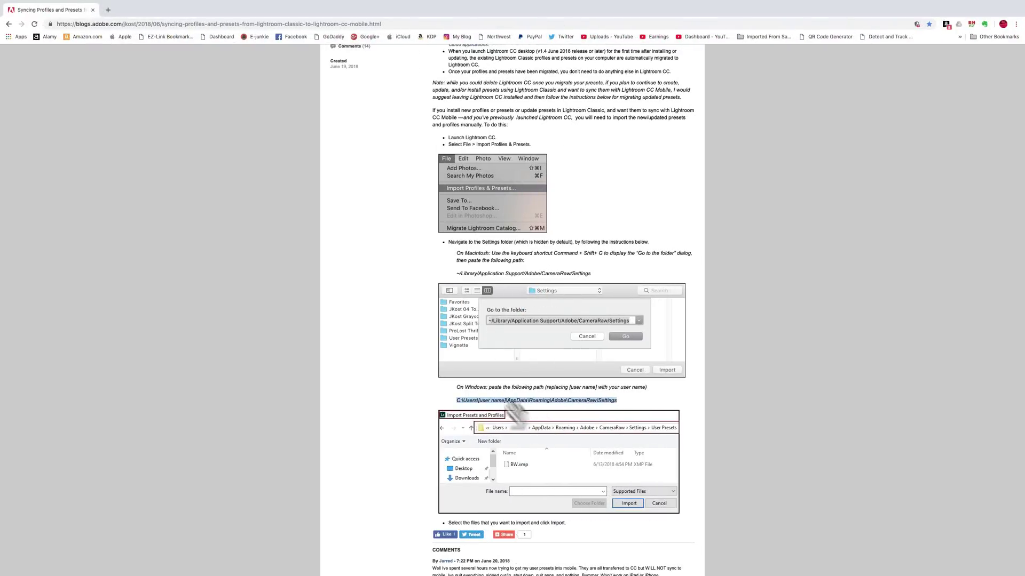
Select the Mac ~/Library/Application Support/Adobe/CameraRaw/Settings path and go to that folder
left_click_drag(458, 273, 600, 271)
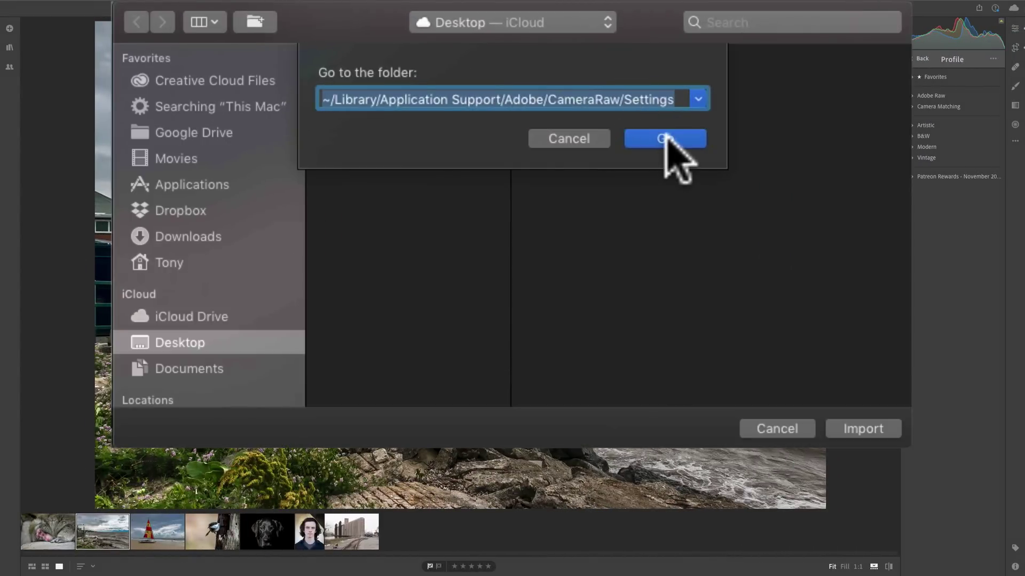
left_click(665, 140)
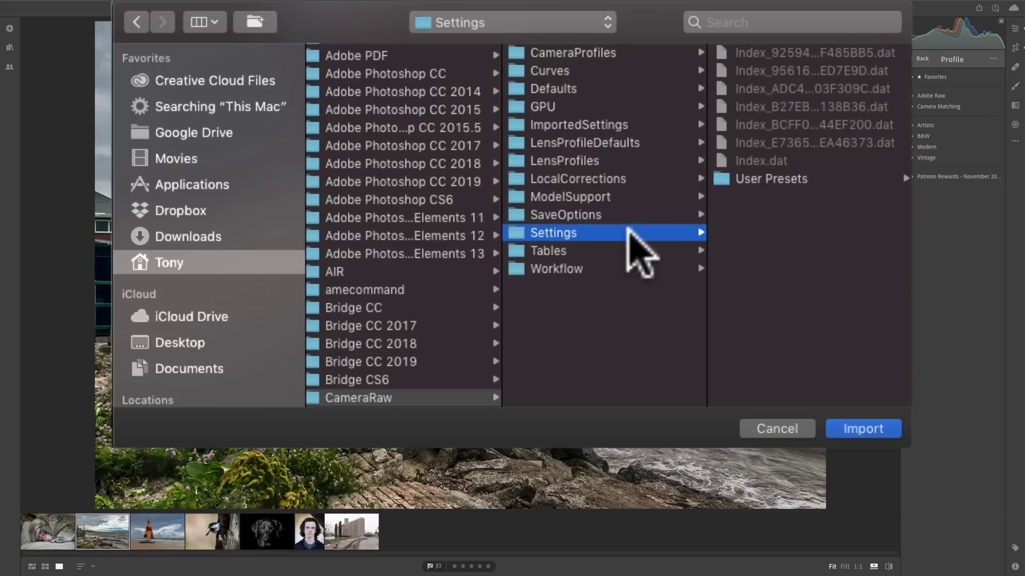
Browse into ImportedSettings and widen the folder column to show full Patreon Rewards folder names
left_click(757, 179)
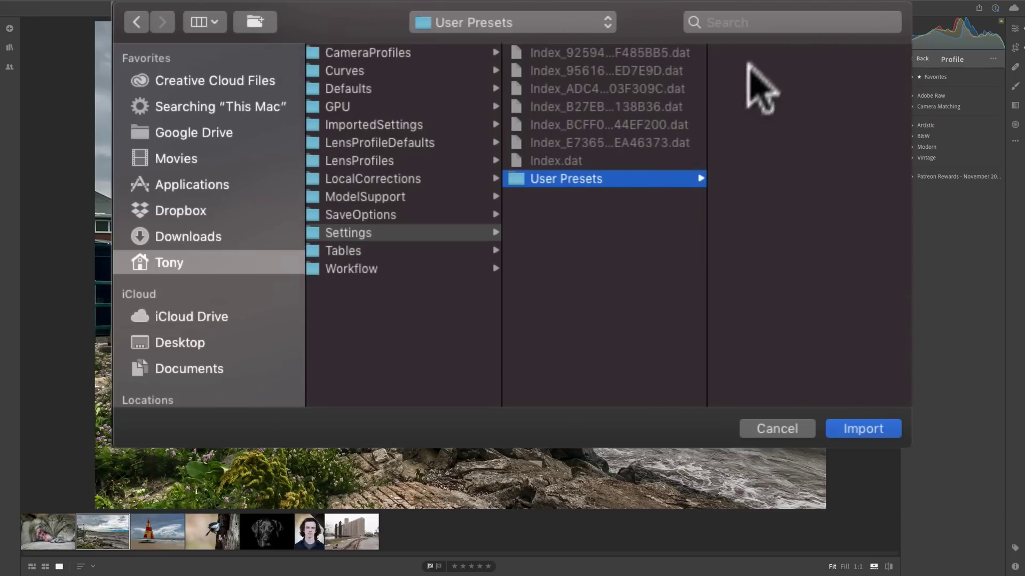
left_click(371, 232)
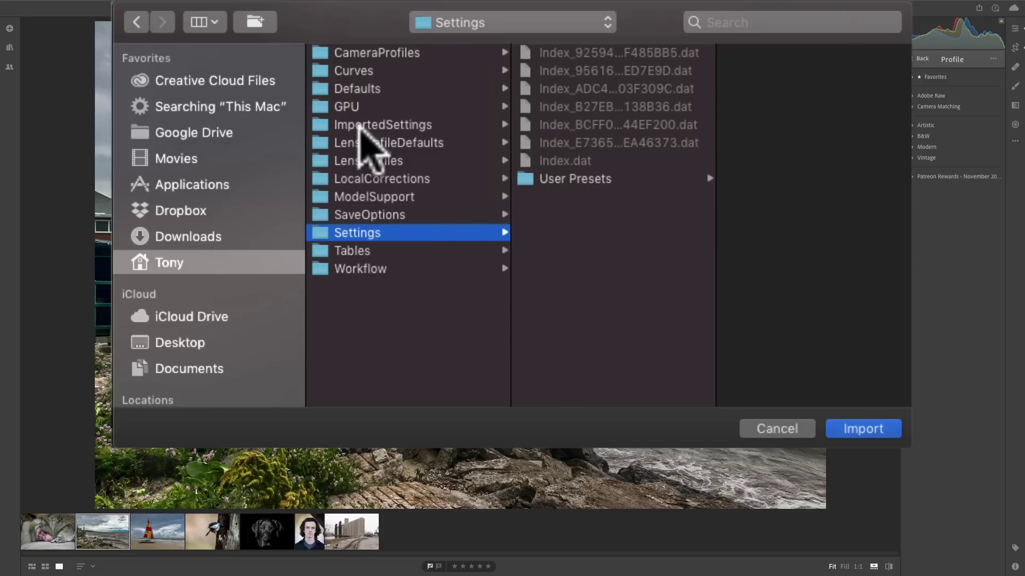
left_click(398, 125)
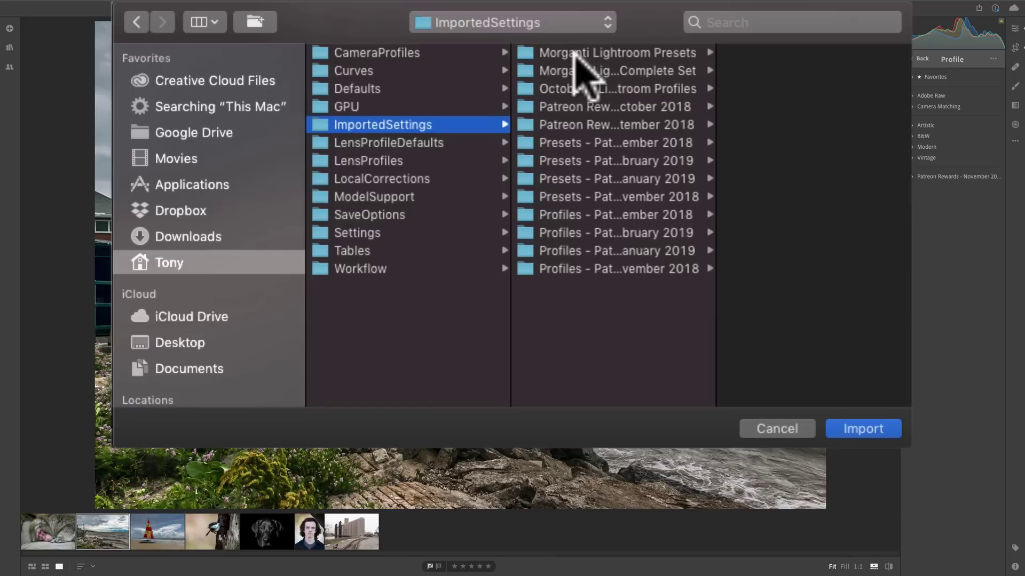
left_click(619, 52)
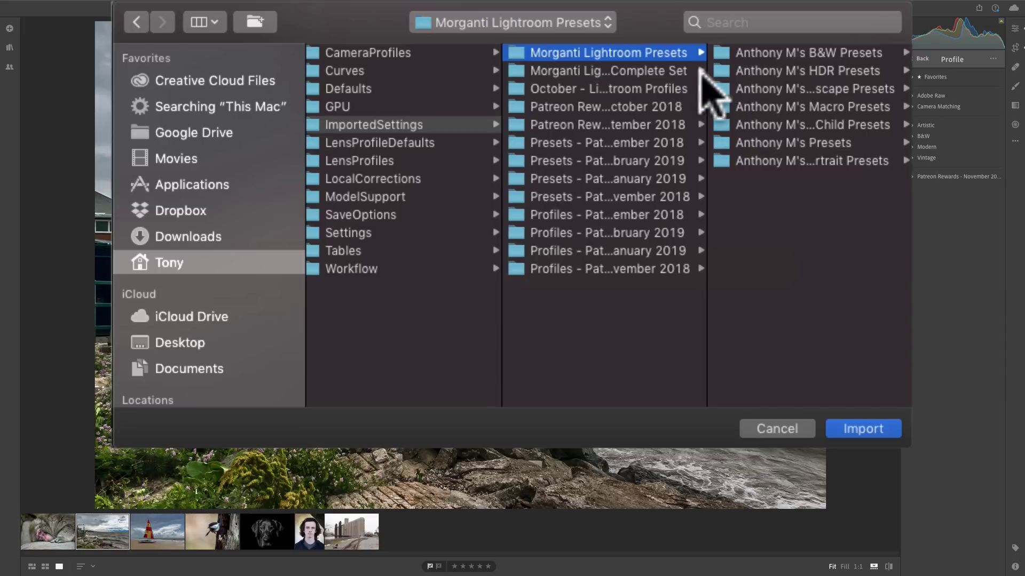
left_click_drag(704, 77, 822, 75)
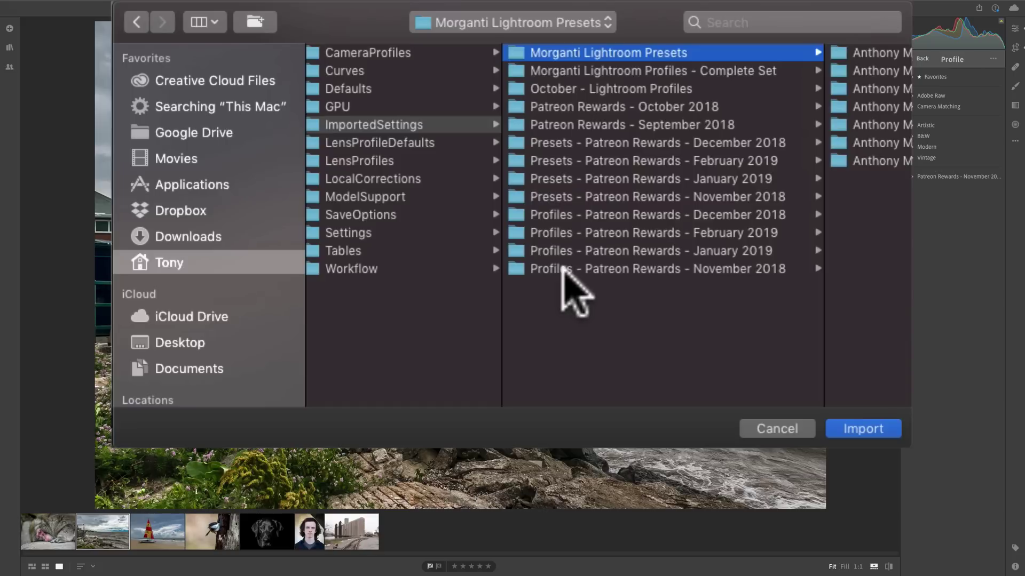
Select all ImportedSettings folders except the Presets and Profiles Patreon Rewards November 2018 folders
key("shift")
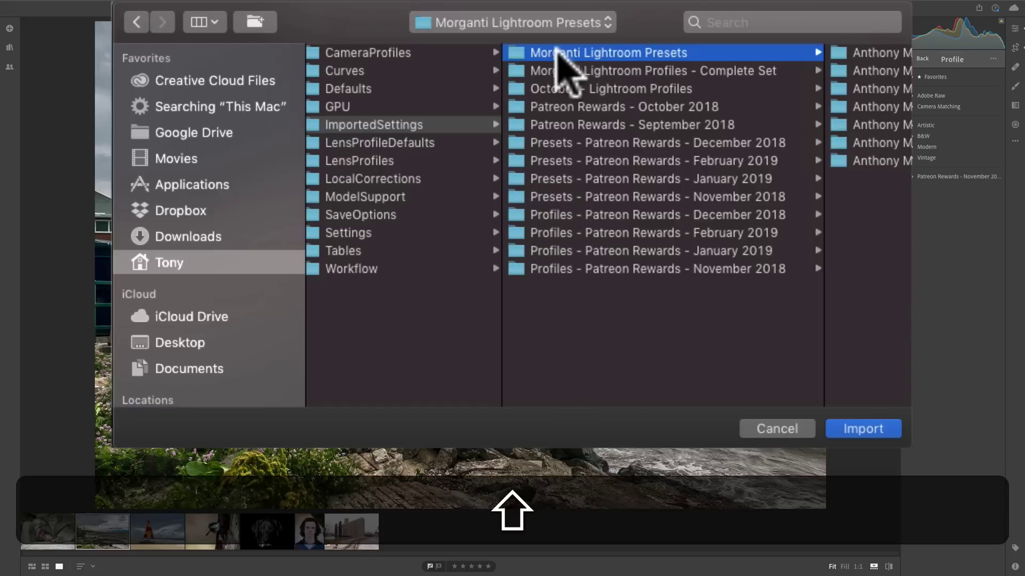
left_click(594, 267, "shift")
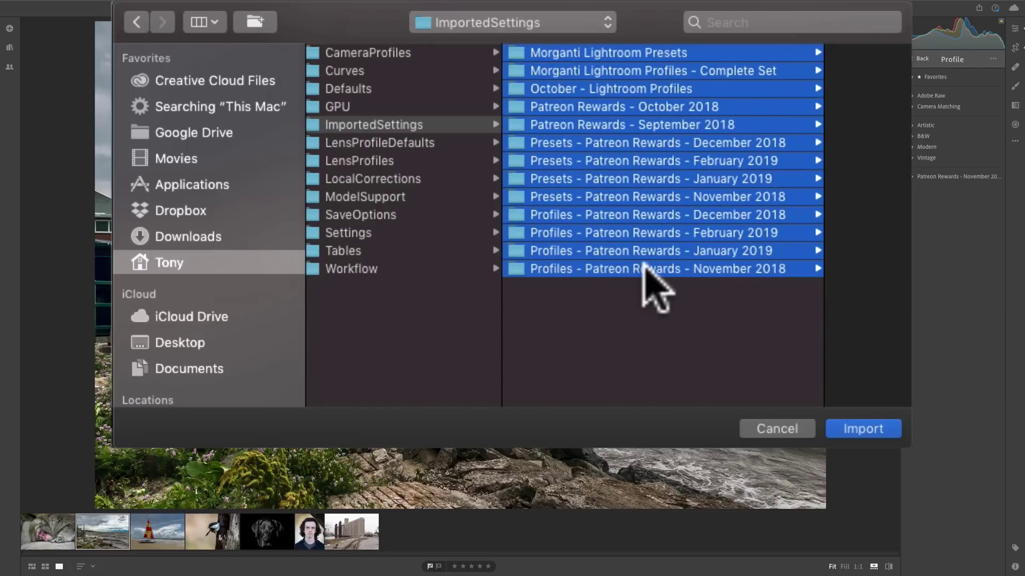
key("super")
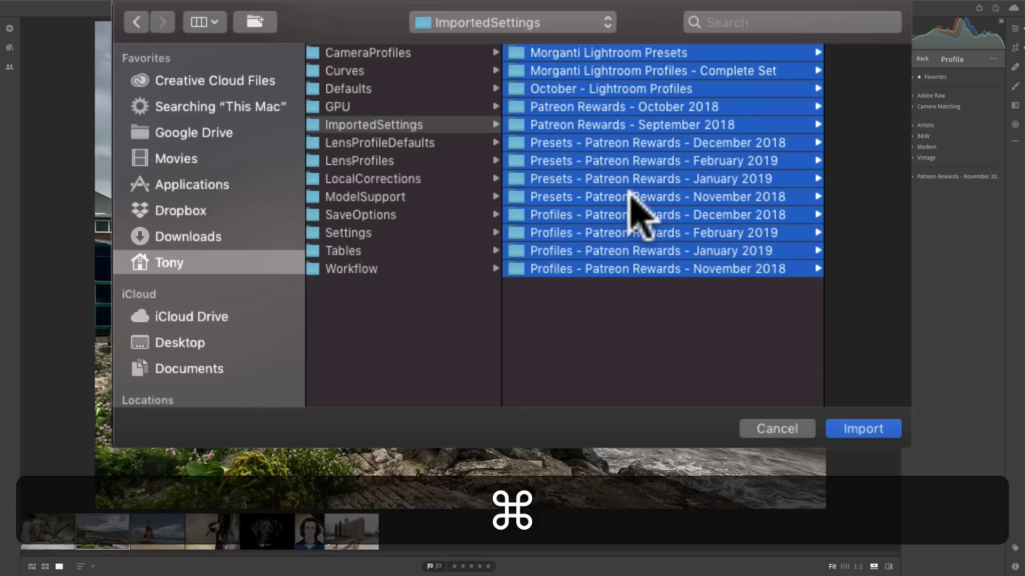
left_click(631, 197, "super")
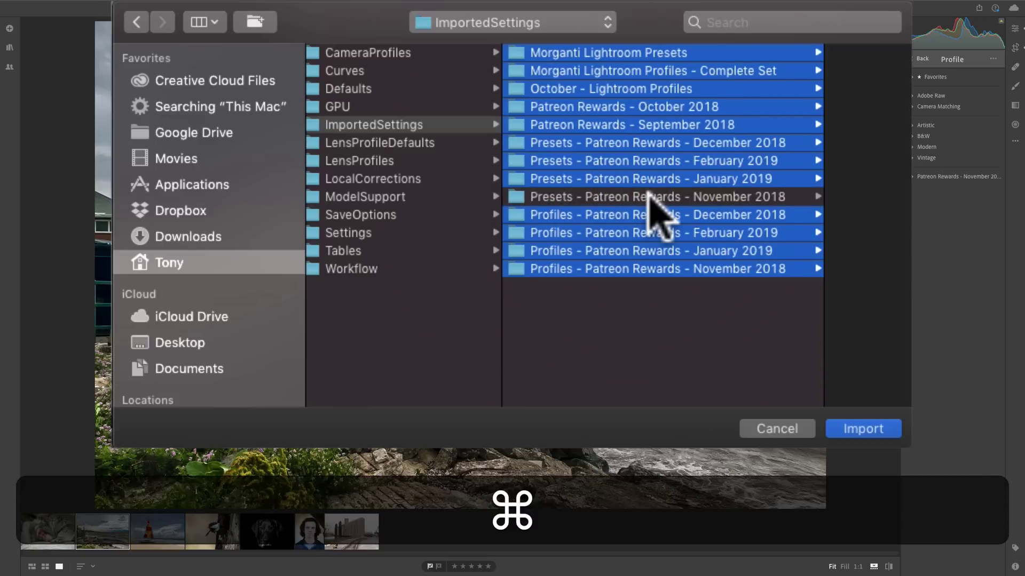
left_click(629, 269, "super")
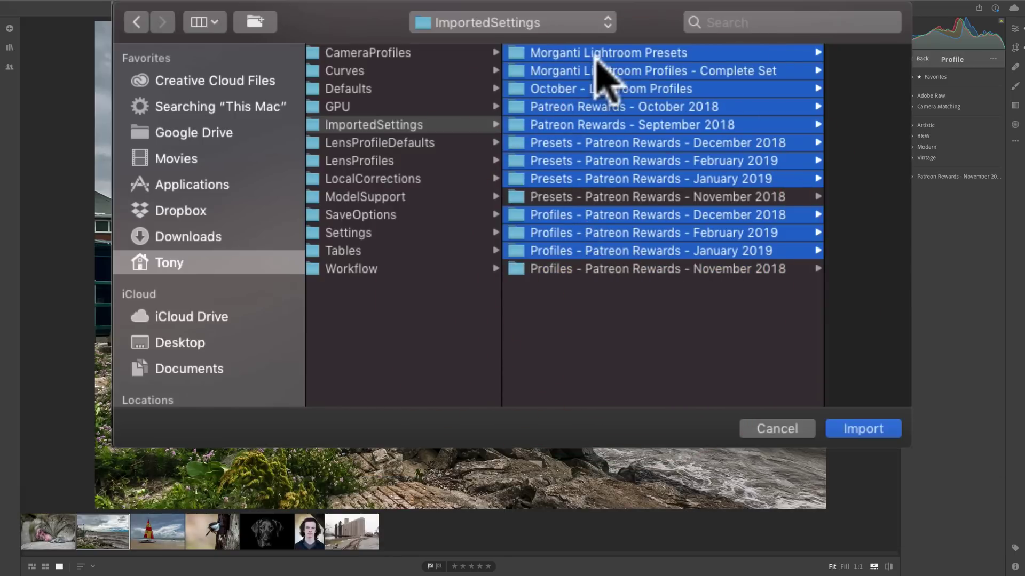
Import the selection, then inspect the new Alternate Reality, B&W, Infrared and Landscape profile groups
left_click(856, 427)
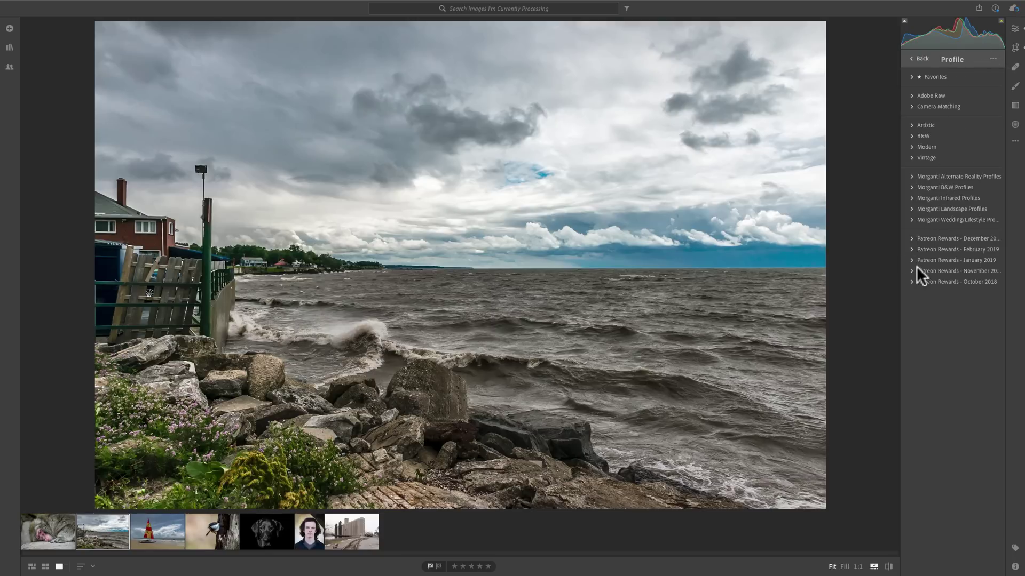
left_click(911, 176)
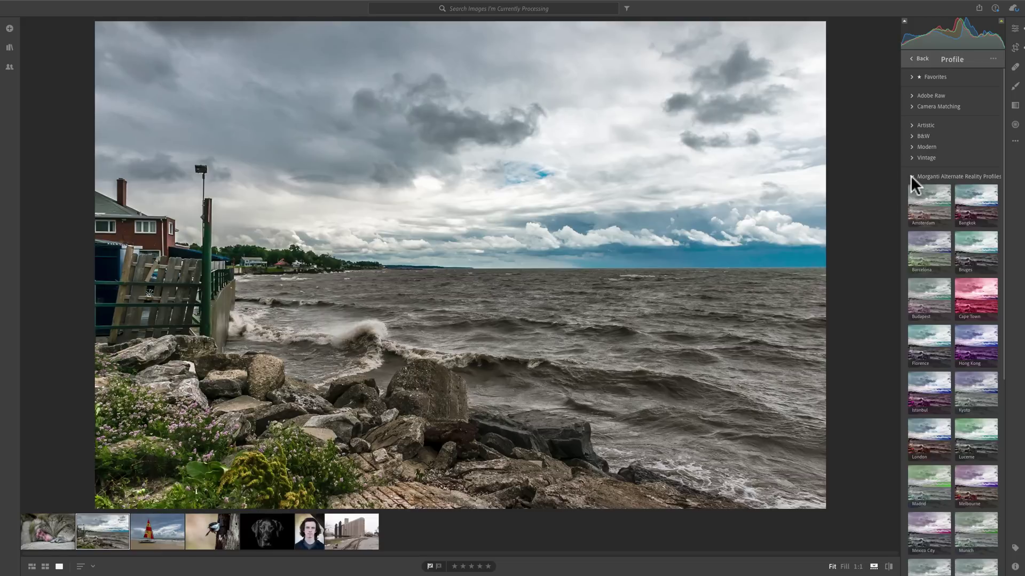
left_click(911, 176)
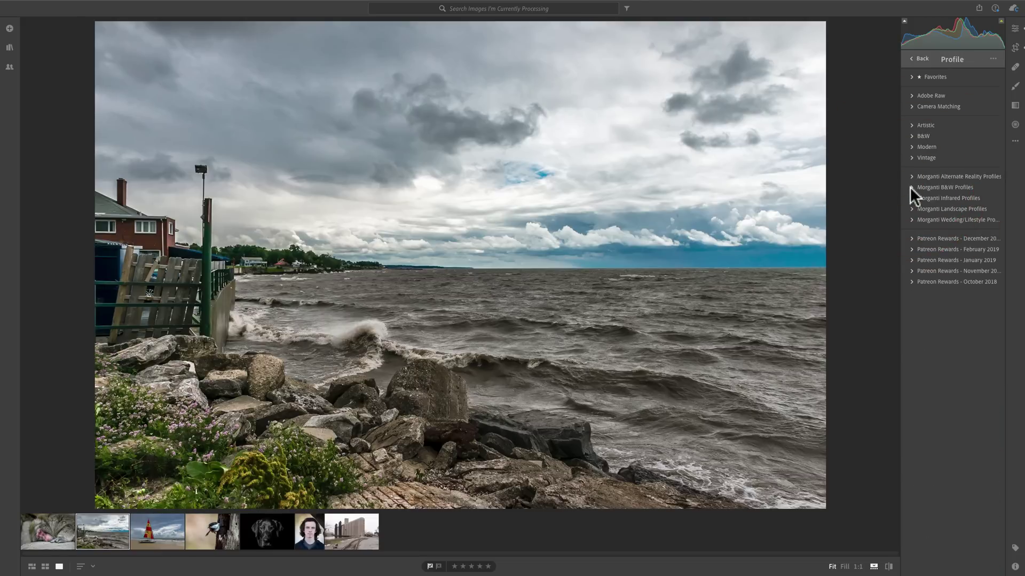
left_click(911, 187)
left_click(911, 187)
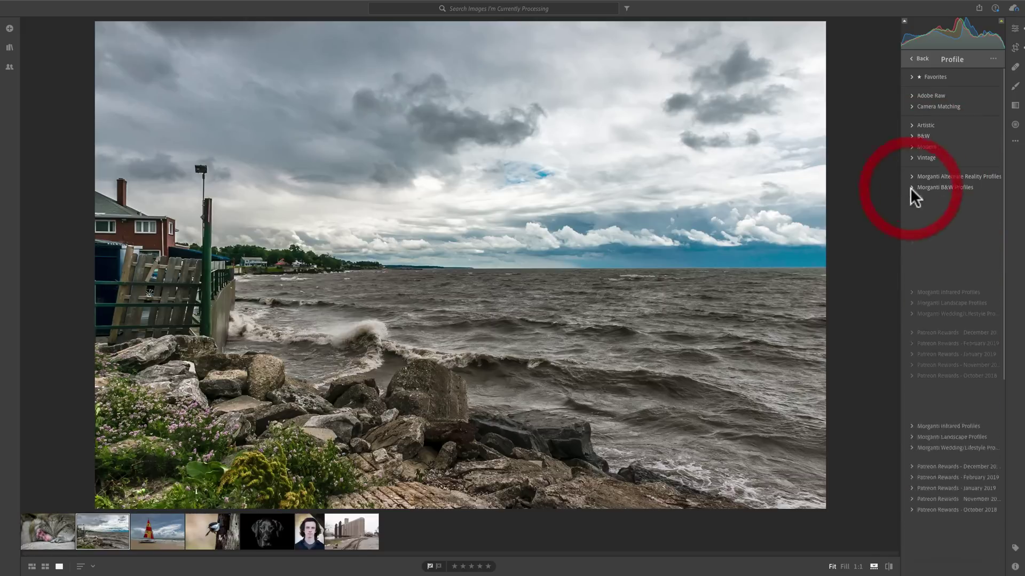
left_click(911, 197)
left_click(911, 198)
left_click(911, 208)
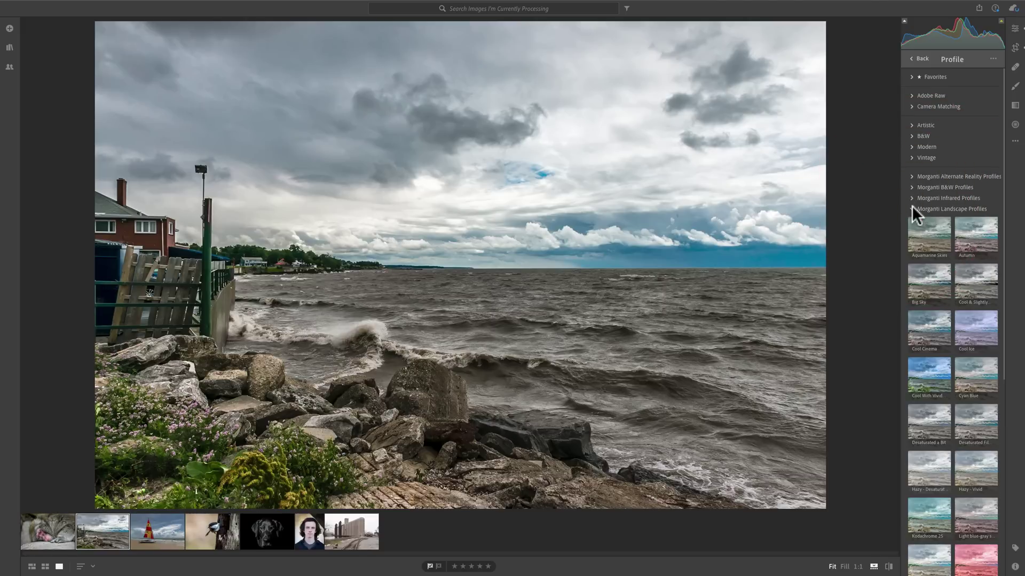
left_click(911, 208)
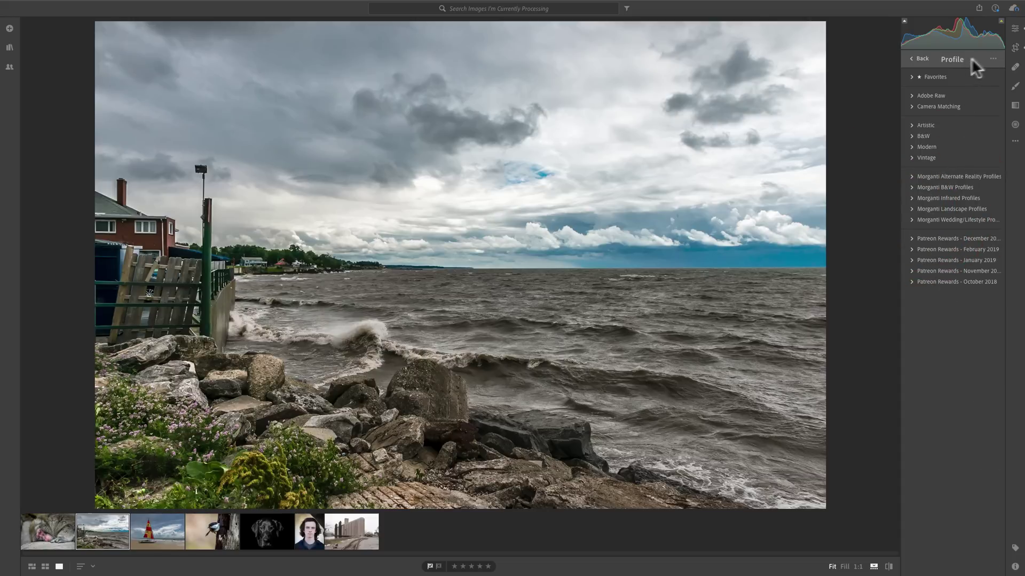
Return from the Profile browser to the Presets list to check for the Patreon Rewards and third-party groups
left_click(919, 60)
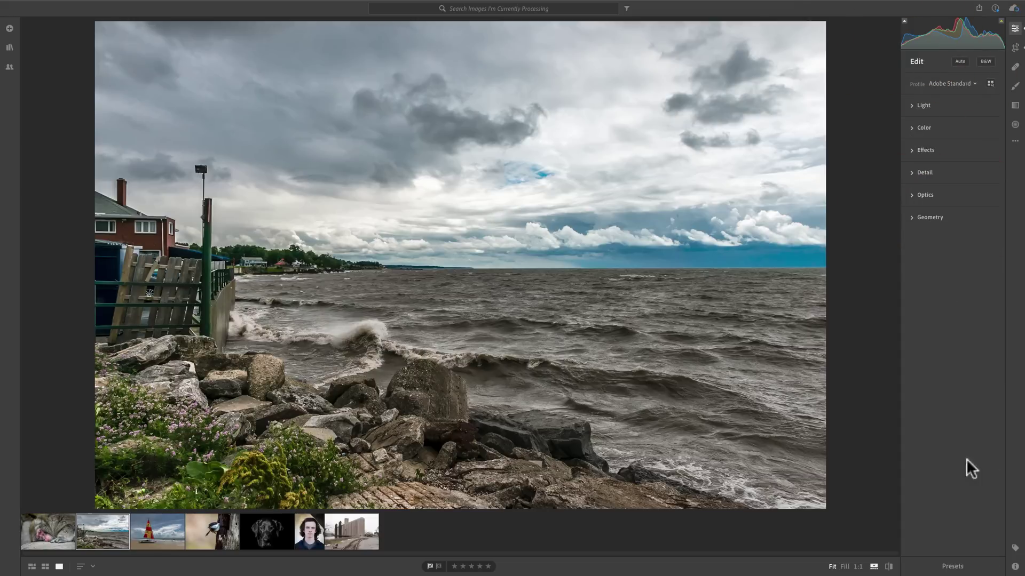
left_click(952, 566)
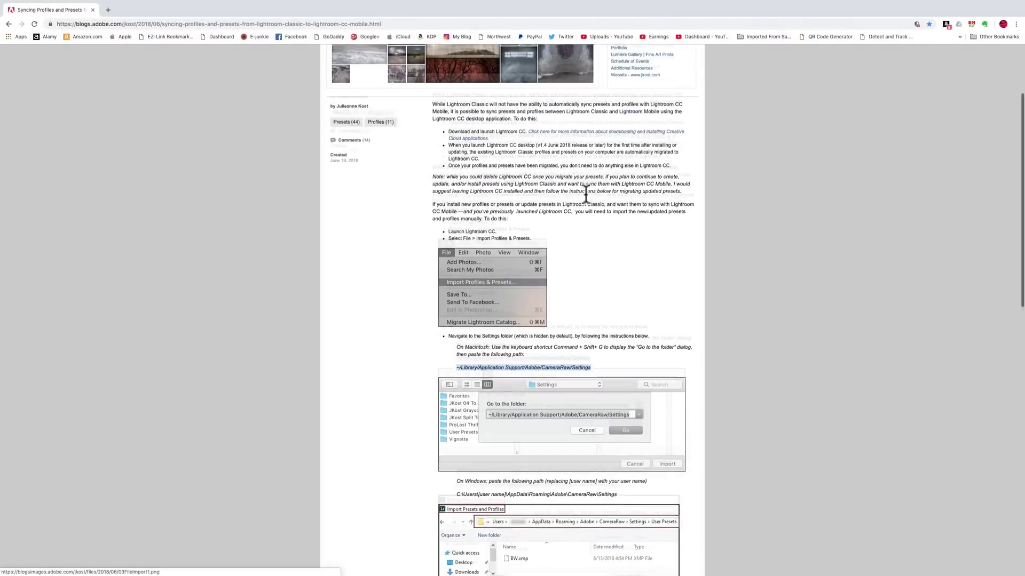
Highlight the Windows path C:\Users\[user name]\AppData\Roaming\Adobe\CameraRaw\Settings in the Adobe blog post
scroll(586, 195, "up", 3)
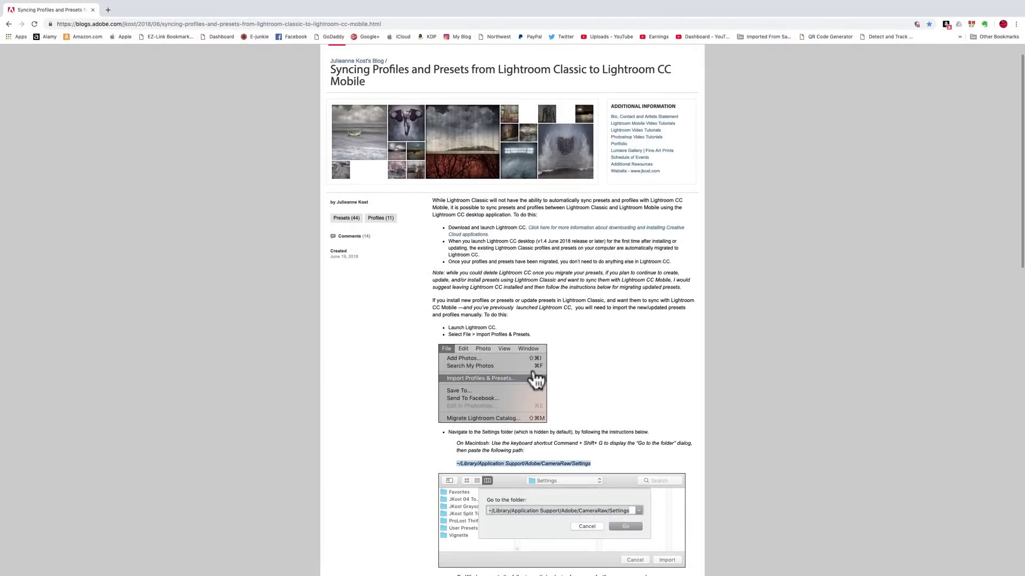
scroll(555, 361, "down", 2)
scroll(486, 393, "down", 2)
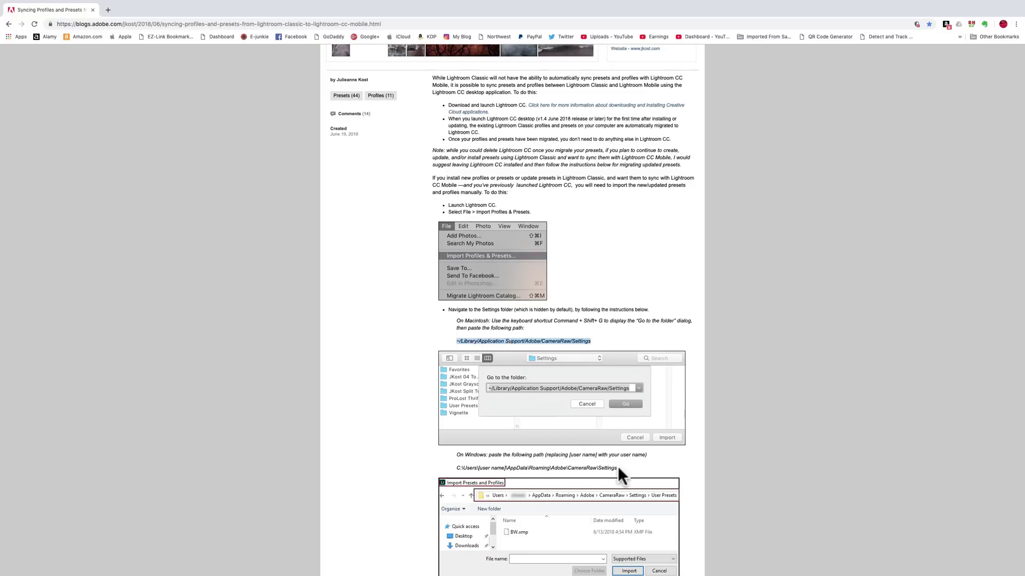
left_click_drag(616, 468, 455, 470)
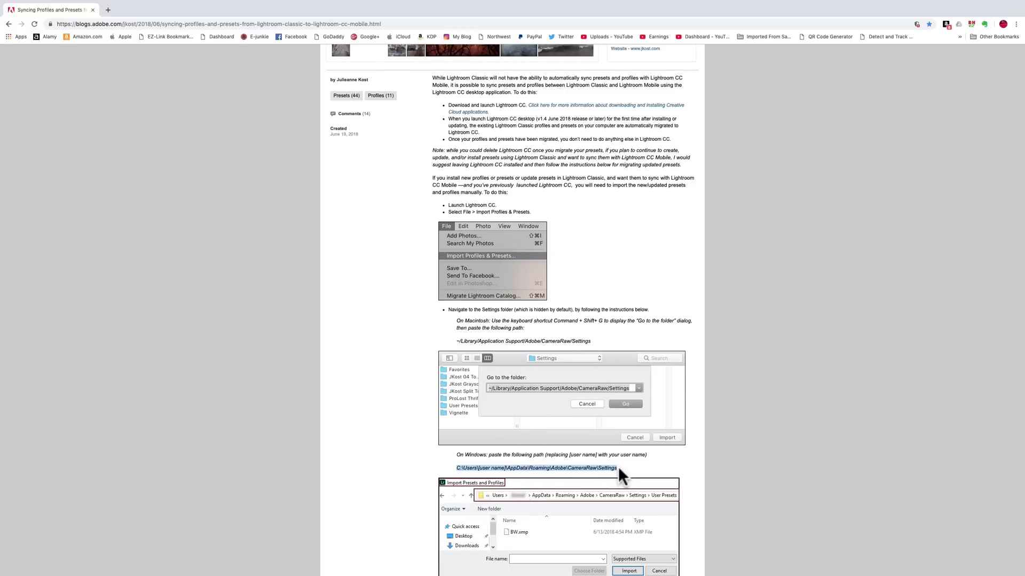
scroll(618, 467, "down", 4)
scroll(618, 467, "up", 15)
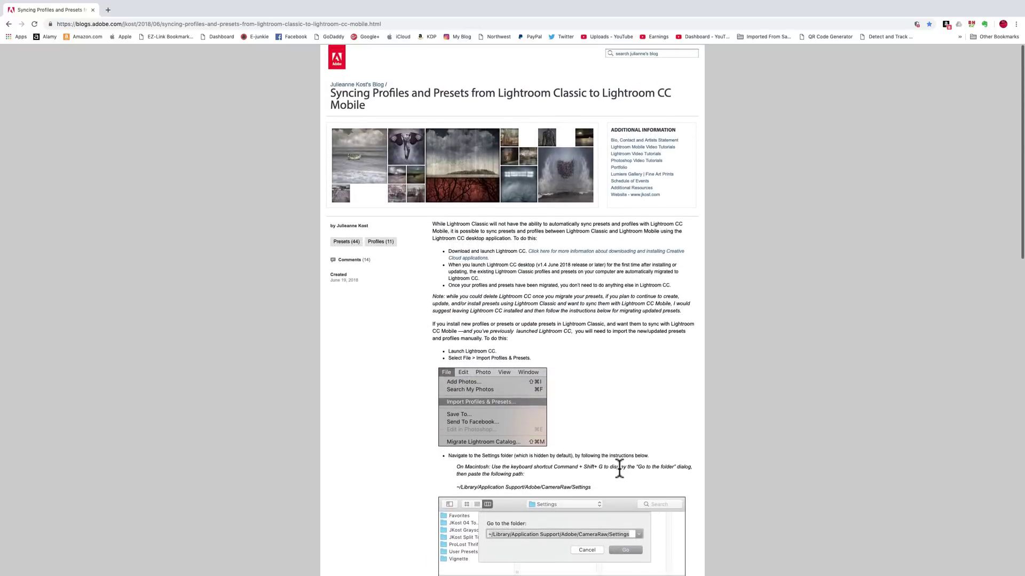